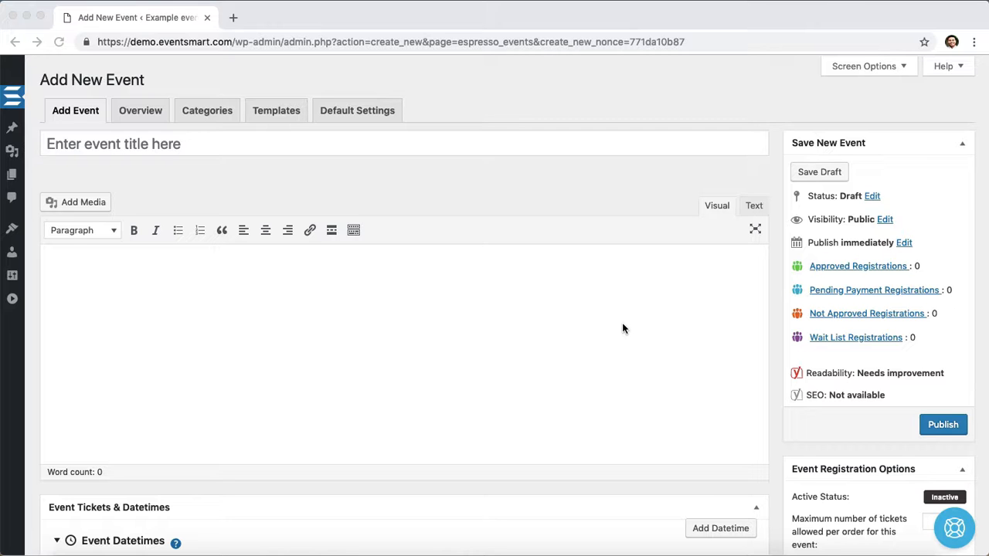
- Enter the event title Community Walkathon
left_click(526, 149)
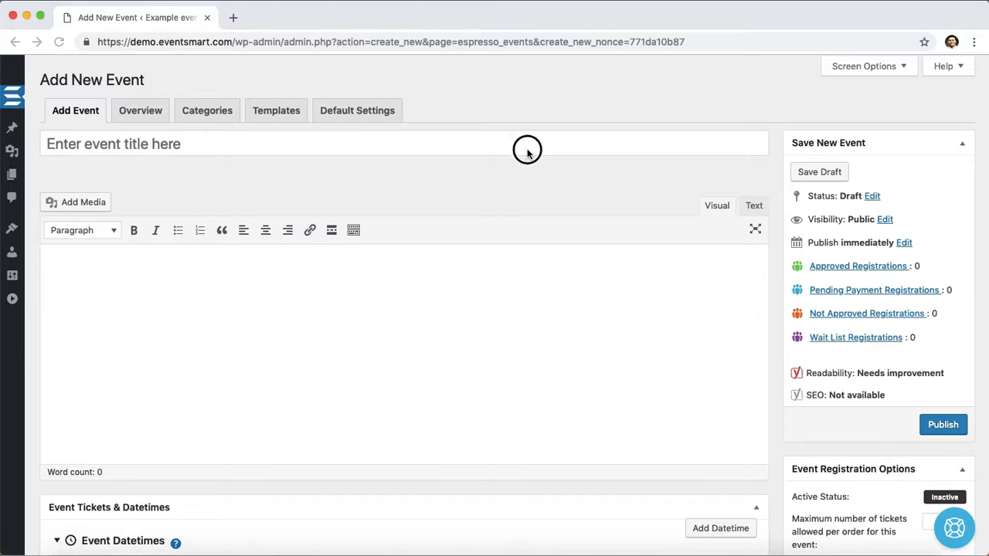
type("Co")
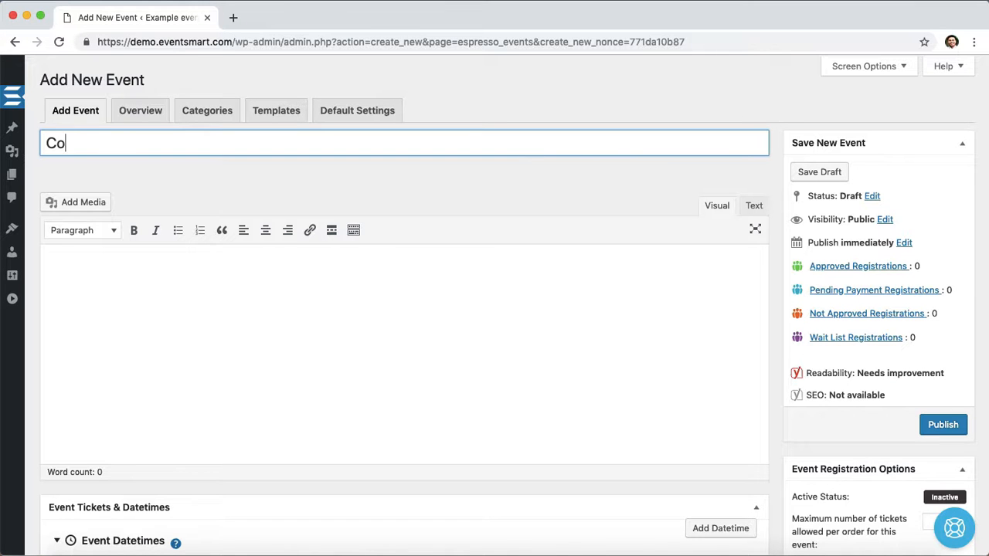
type("mmunity Walkta")
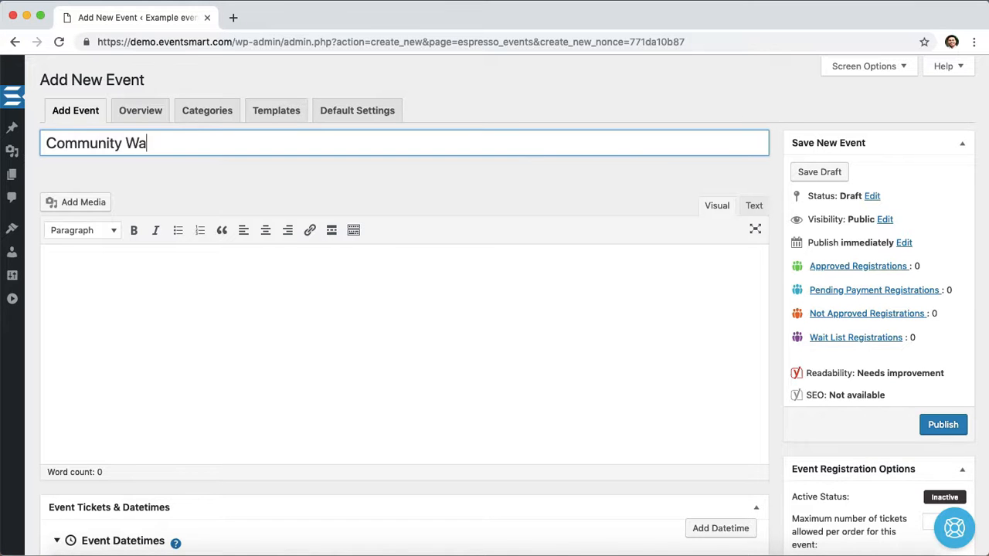
key("BackSpace")
key("BackSpace")
type("athon")
- Paste the event details text, with dates and pricing, into the event description
left_click(483, 275)
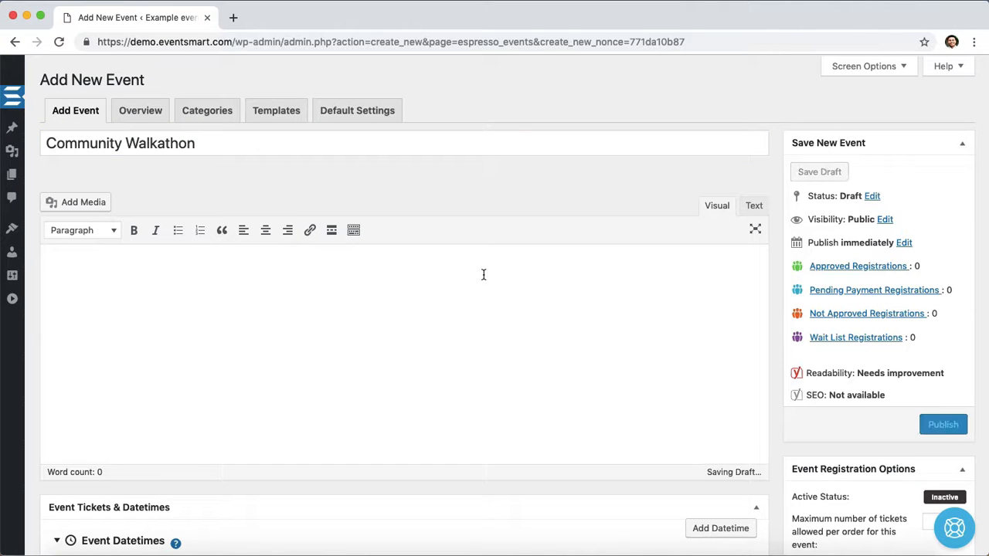
type("Event details  A walkathon to benefit a local charity with a registration fee and optional donations.  Dates  - August 31 from 8am through 12pm  Pricing  - Registration for walkathon: $10 - Donate $20 - Donate $50 - Donate $100")
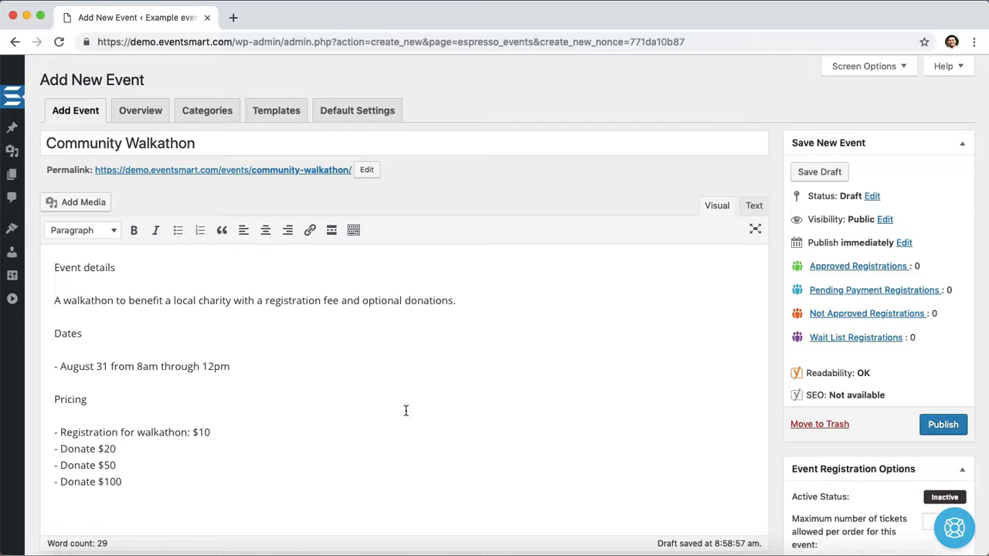
scroll(437, 408, "down", 5)
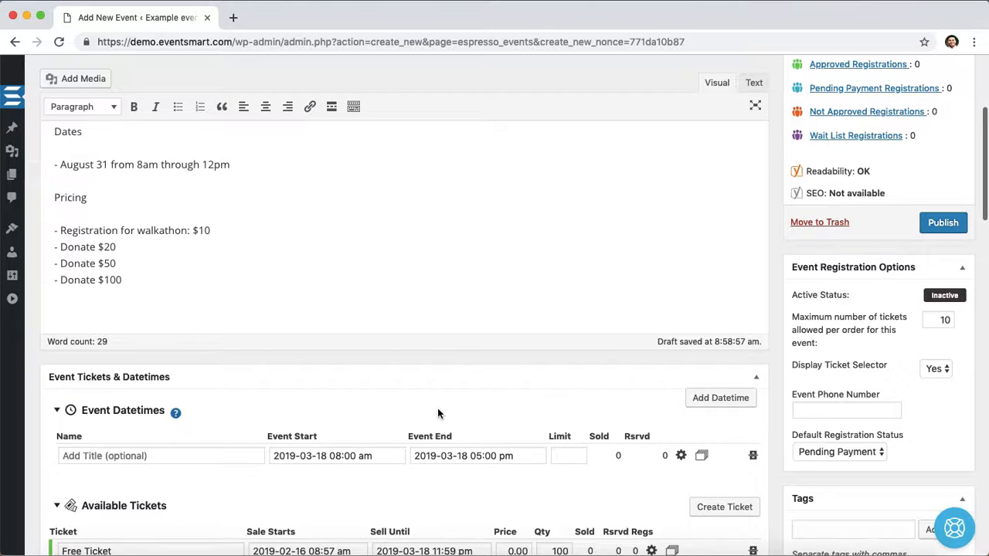
left_click(348, 455)
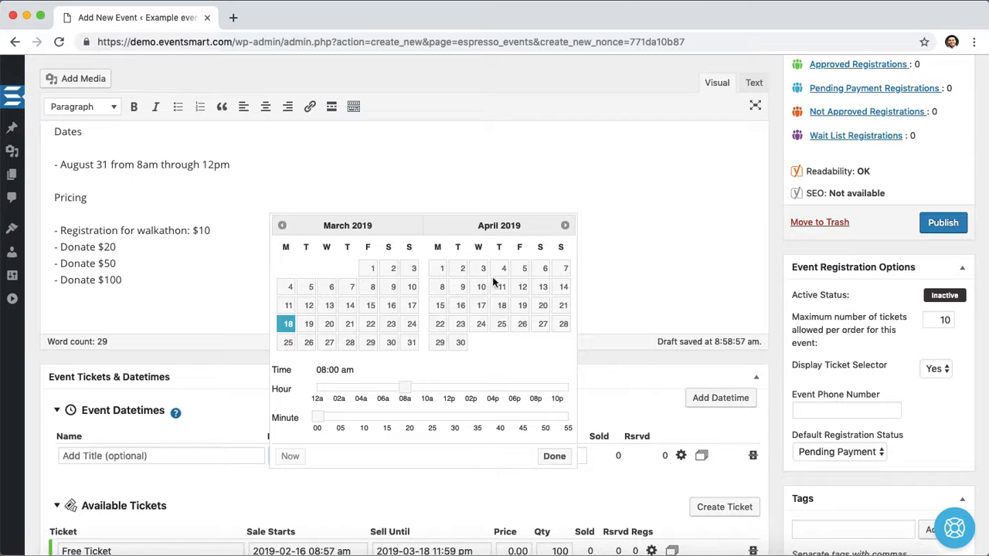
left_click(564, 226)
left_click(564, 226)
left_click(564, 225)
left_click(563, 226)
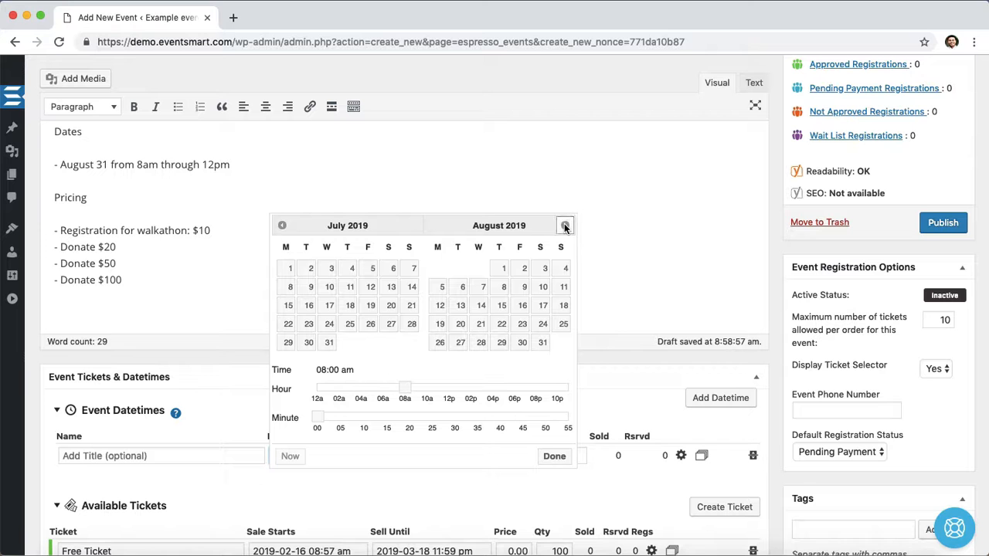
left_click(541, 343)
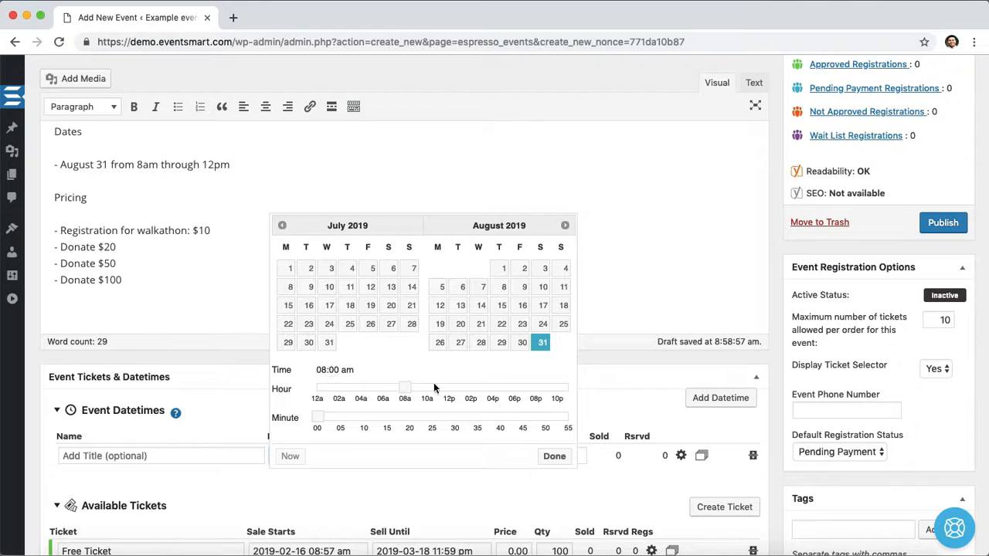
left_click(554, 456)
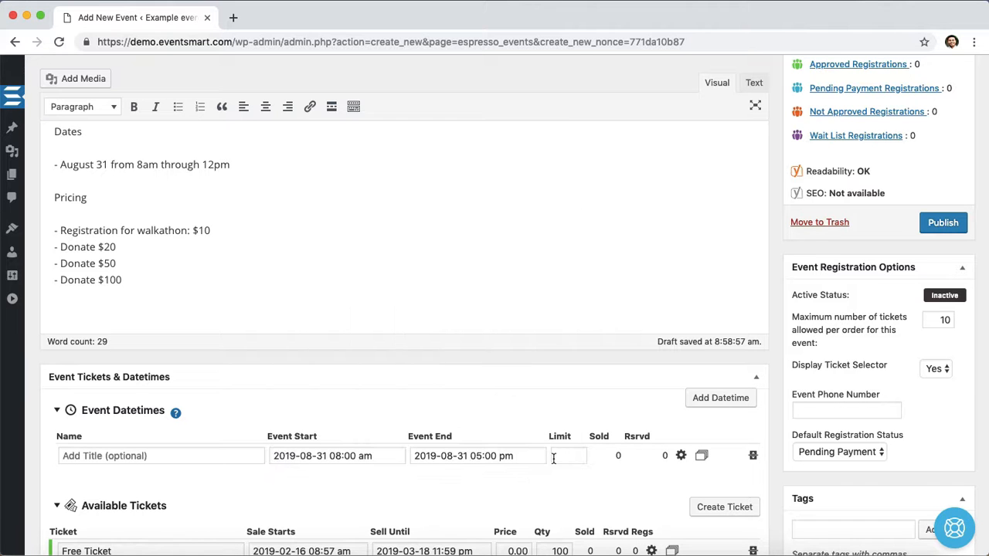
left_click(465, 456)
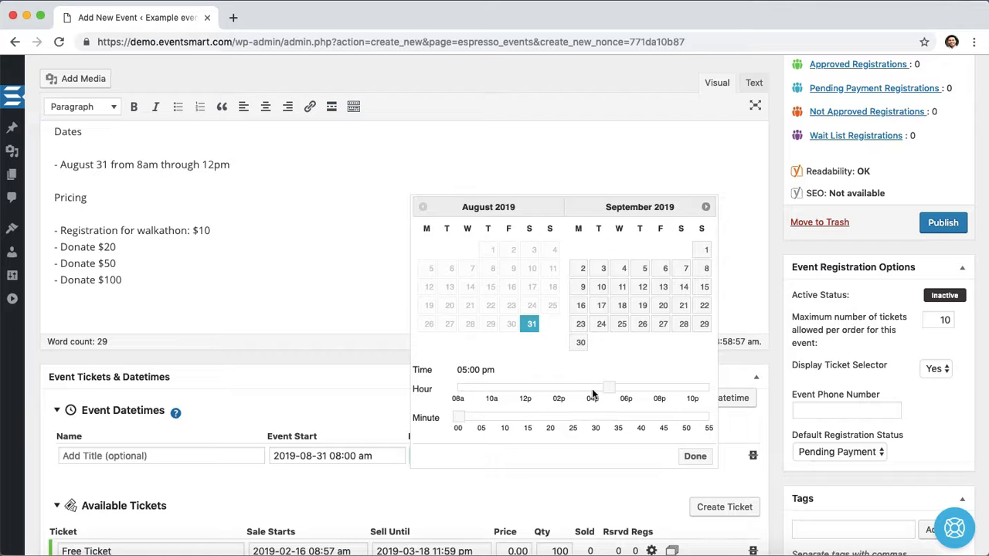
left_click_drag(609, 388, 523, 393)
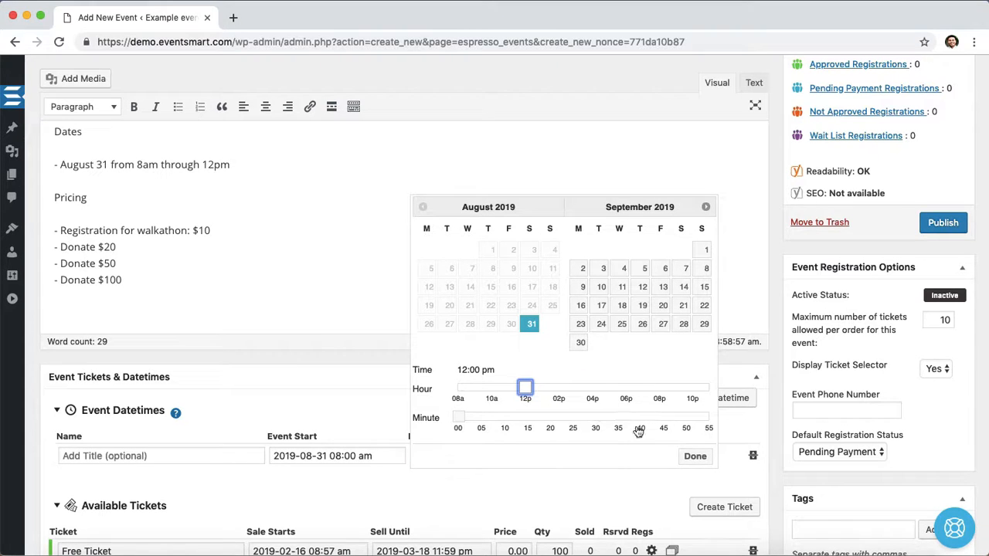
left_click(694, 457)
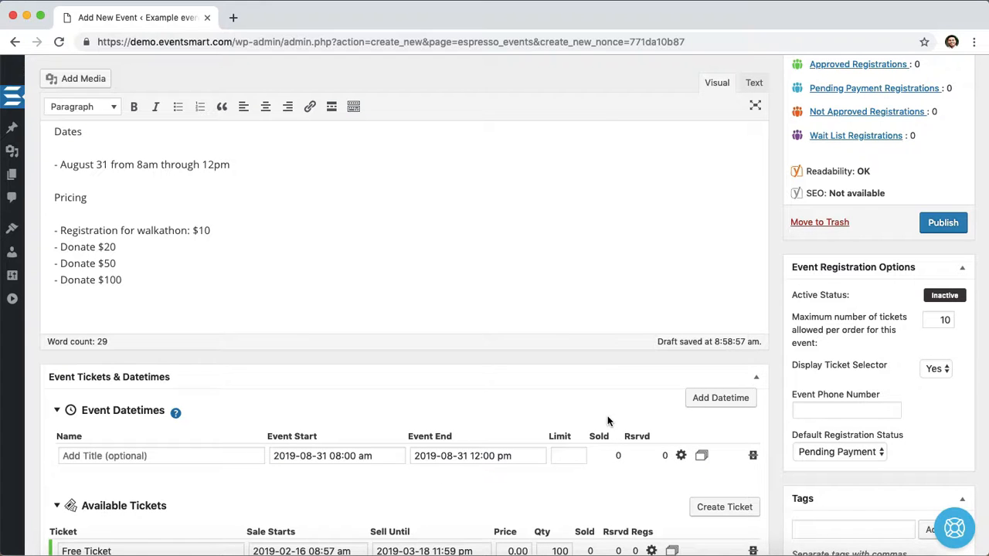
- Duplicate the event datetime and name the two datetimes Walkathon and Donations
left_click(702, 458)
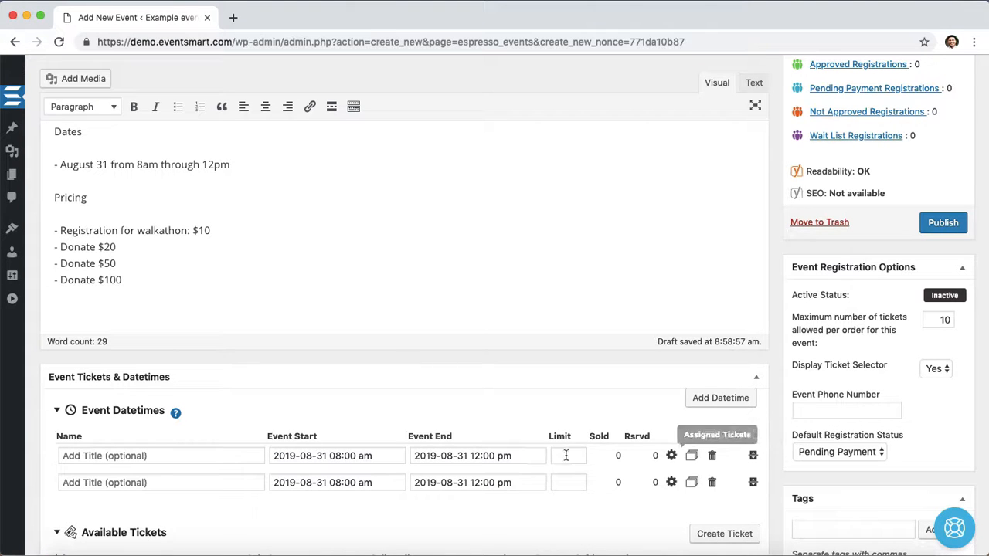
left_click(214, 460)
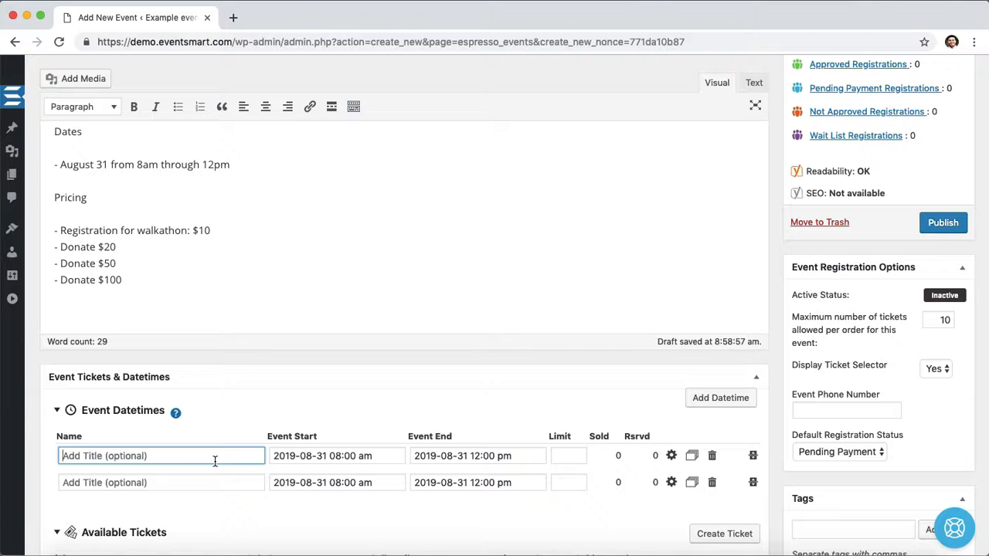
type("Walkathon")
left_click(216, 482)
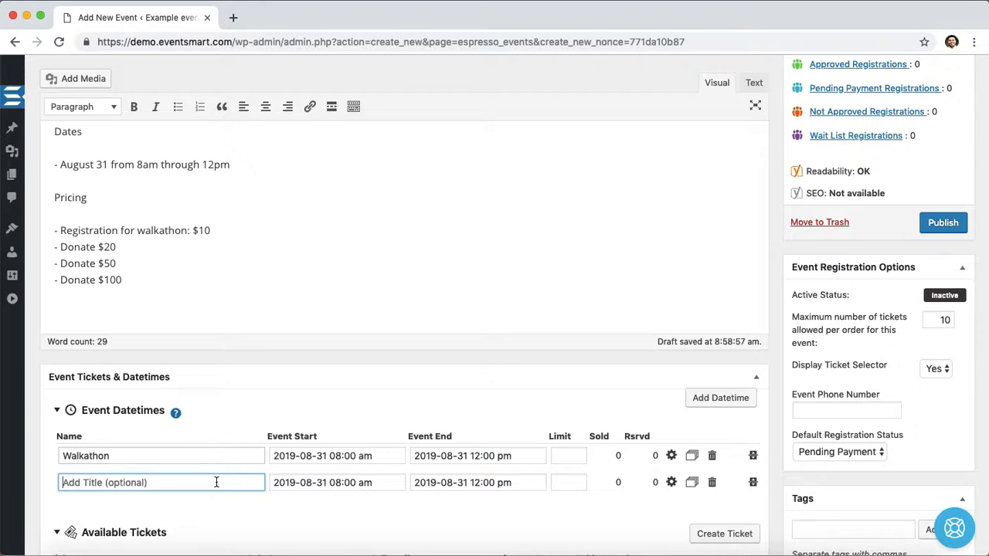
type("Donations")
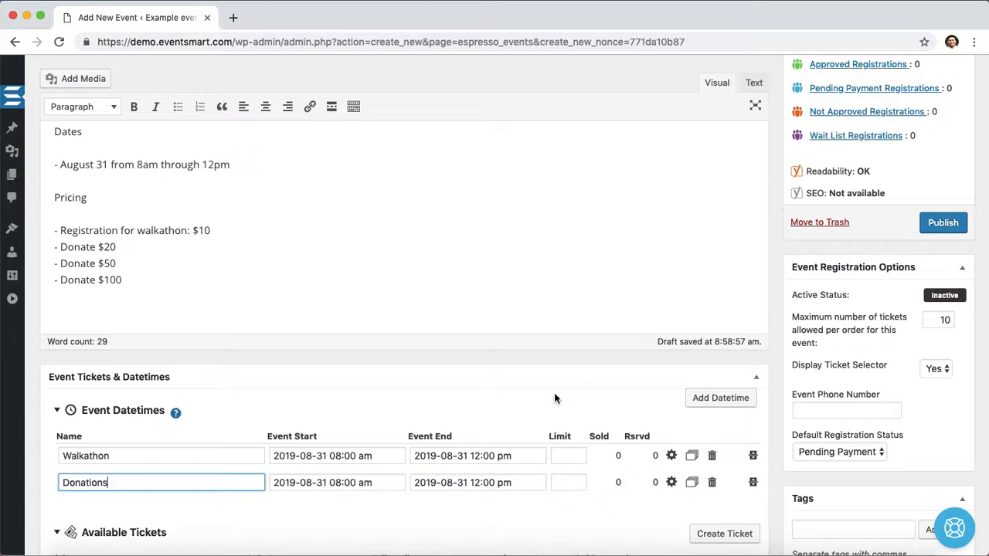
- Rename the free ticket Registration for walkathon, copying the name from the description text
scroll(554, 398, "down", 3)
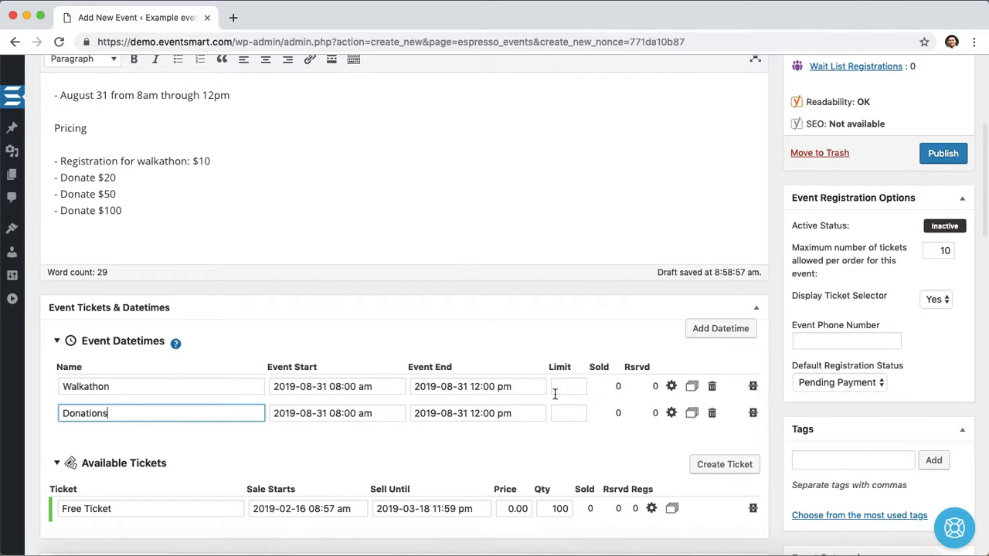
left_click_drag(60, 161, 187, 163)
key("ctrl+c")
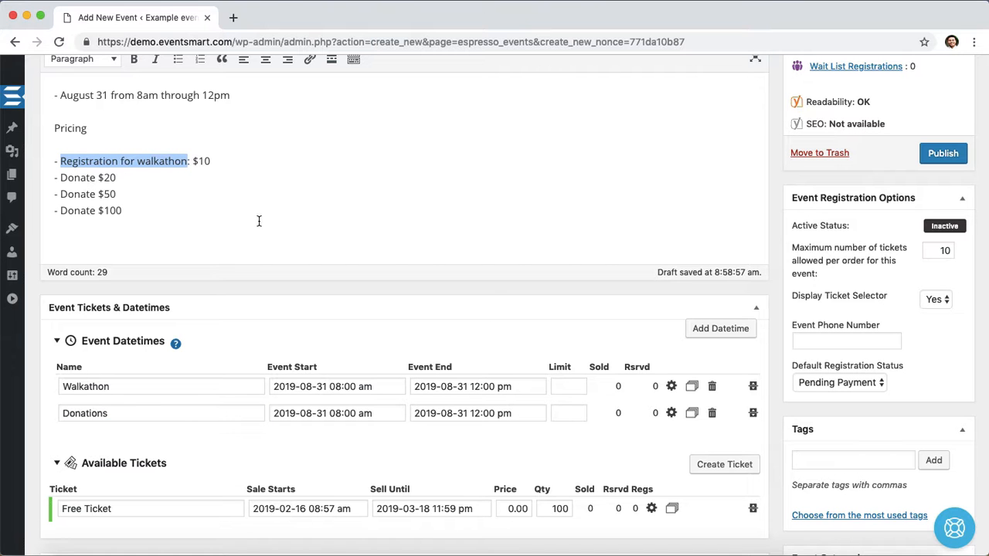
triple_click(192, 508)
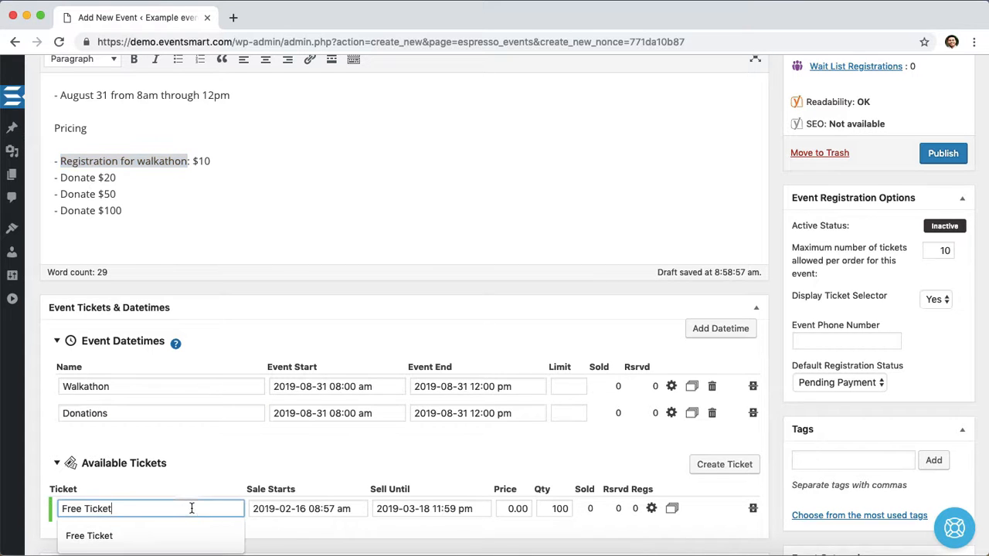
key("ctrl+v")
left_click(219, 481)
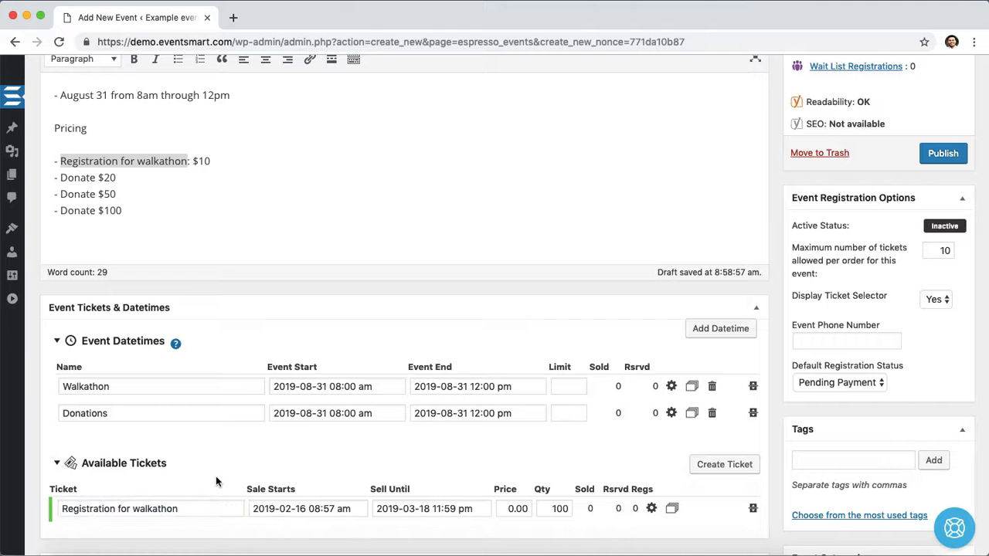
left_click(423, 506)
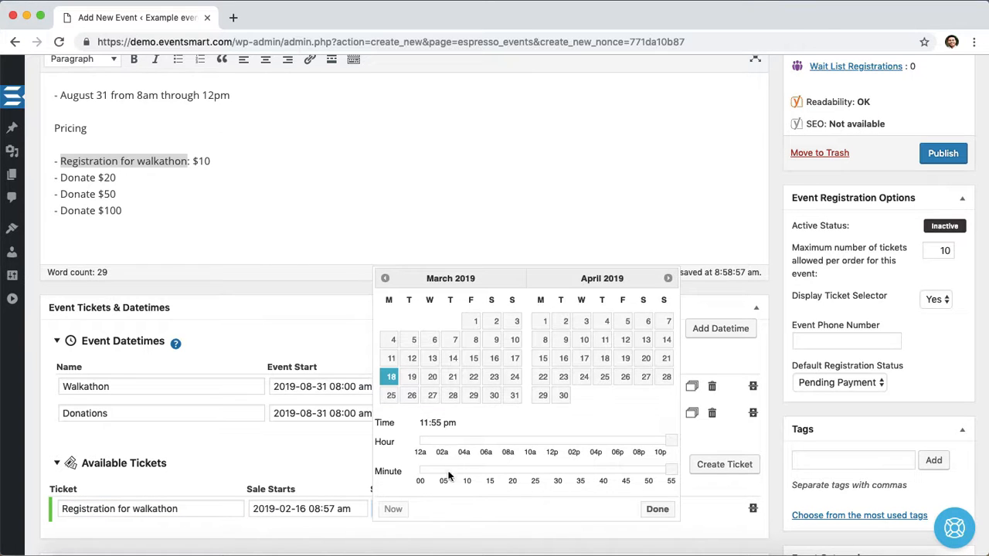
left_click(668, 279)
left_click(668, 279)
left_click(668, 280)
left_click(668, 279)
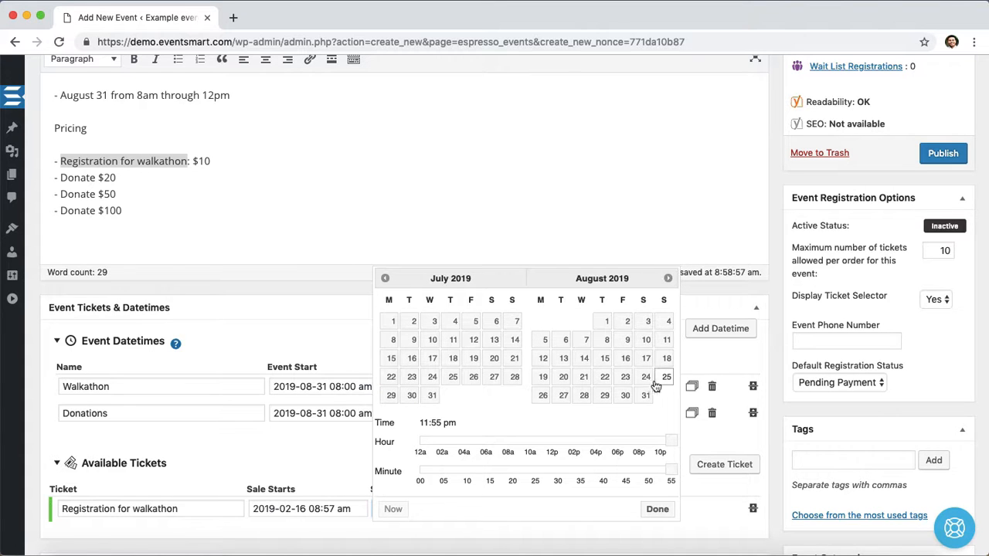
left_click(627, 400)
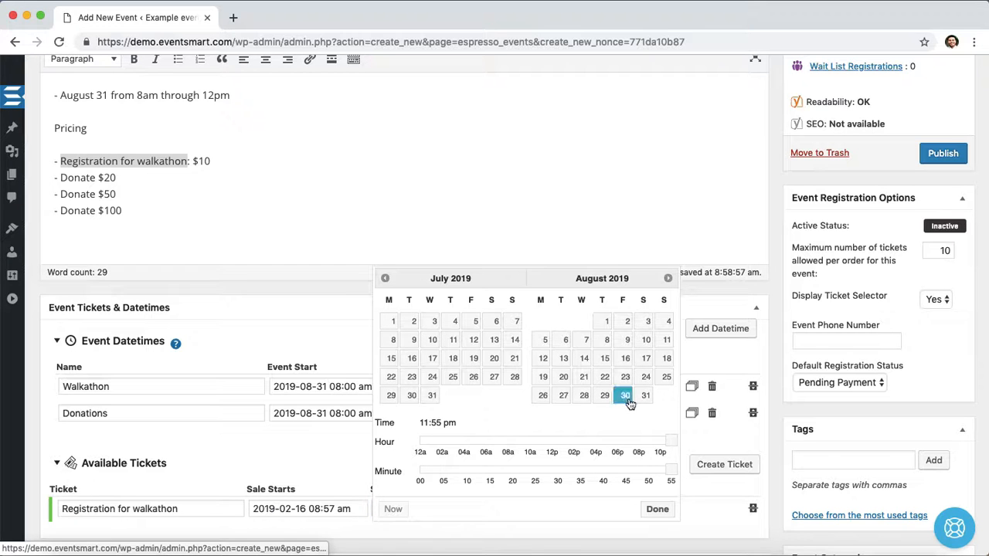
left_click(657, 509)
- Set the registration ticket's price to 10.00 and clear its quantity
left_click(522, 508)
type("10.00")
key("Tab")
key("BackSpace")
left_click(555, 459)
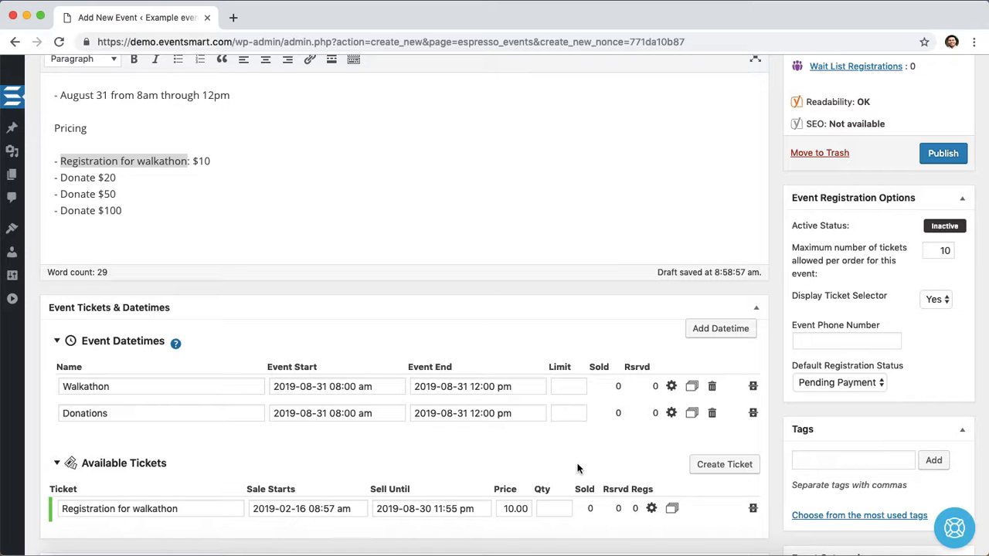
- Duplicate the registration ticket so there are four ticket rows
left_click(672, 509)
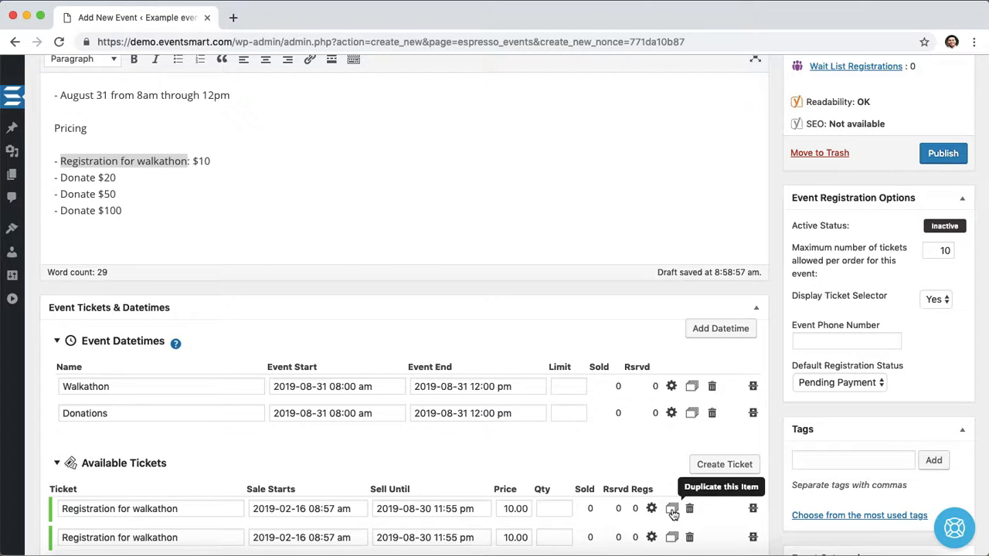
scroll(662, 455, "down", 2)
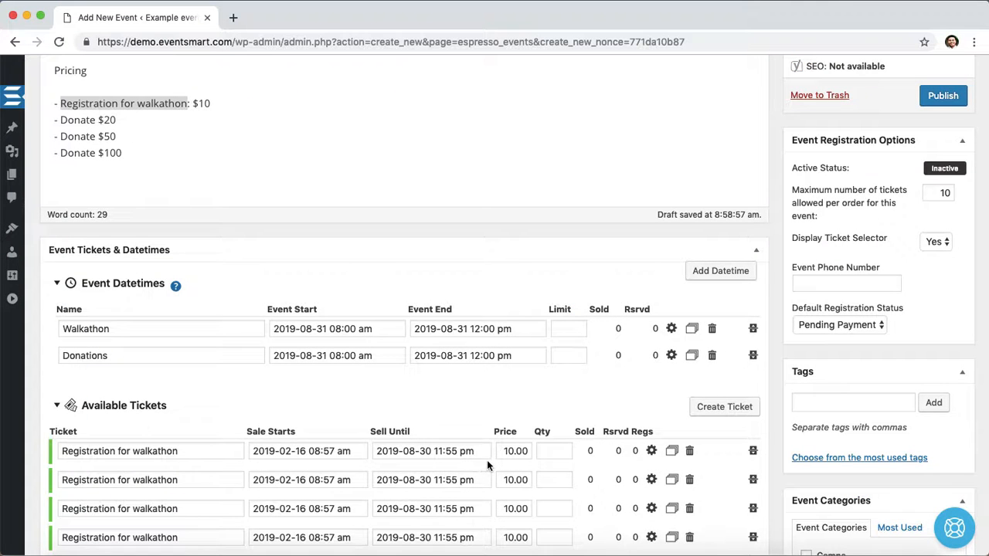
- Rename the second ticket Donate $20 by copying that line from the description
left_click(62, 121)
left_click_drag(62, 122, 126, 122)
key("super+c")
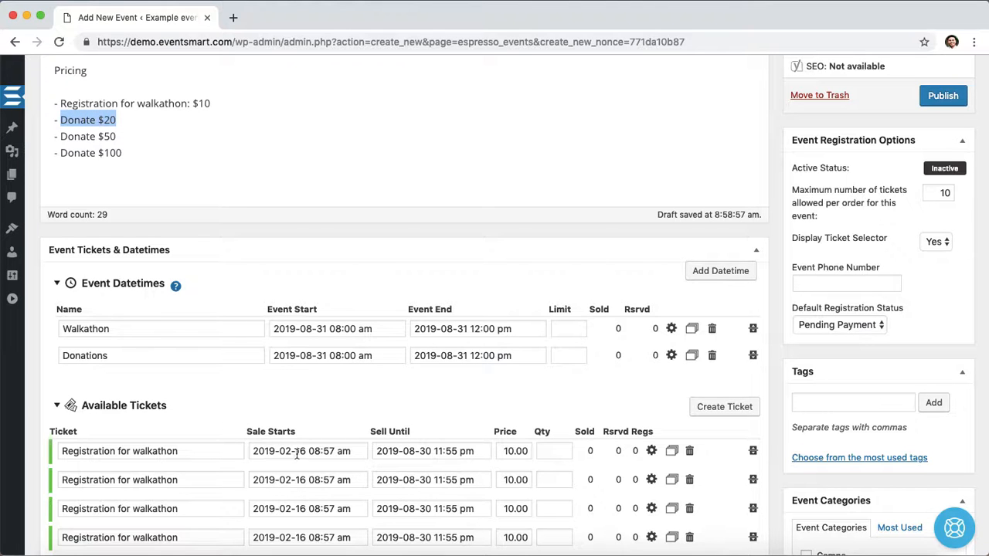
triple_click(144, 479)
key("super+v")
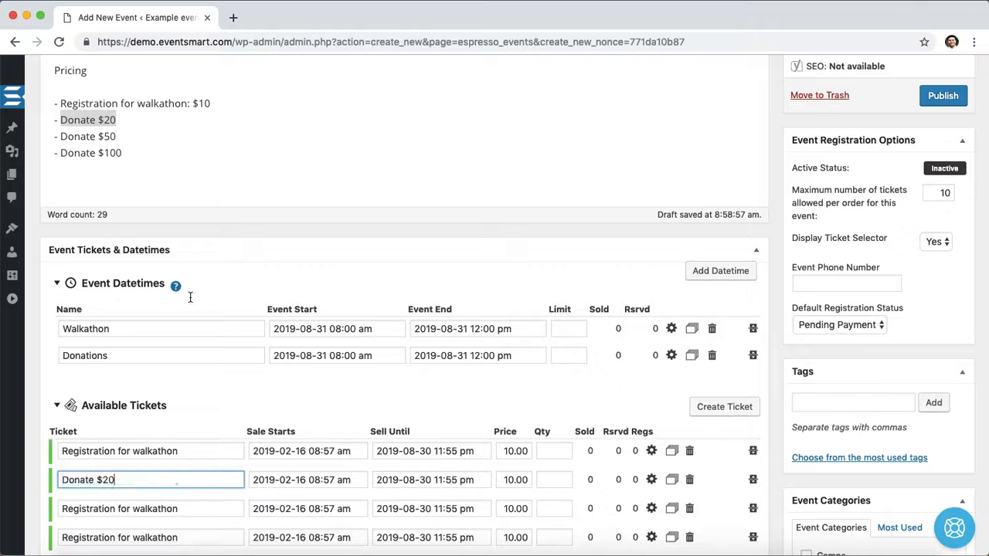
- Rename the third and fourth tickets Donate $50 and Donate $100, copied from the description
left_click_drag(60, 136, 117, 137)
key("super+c")
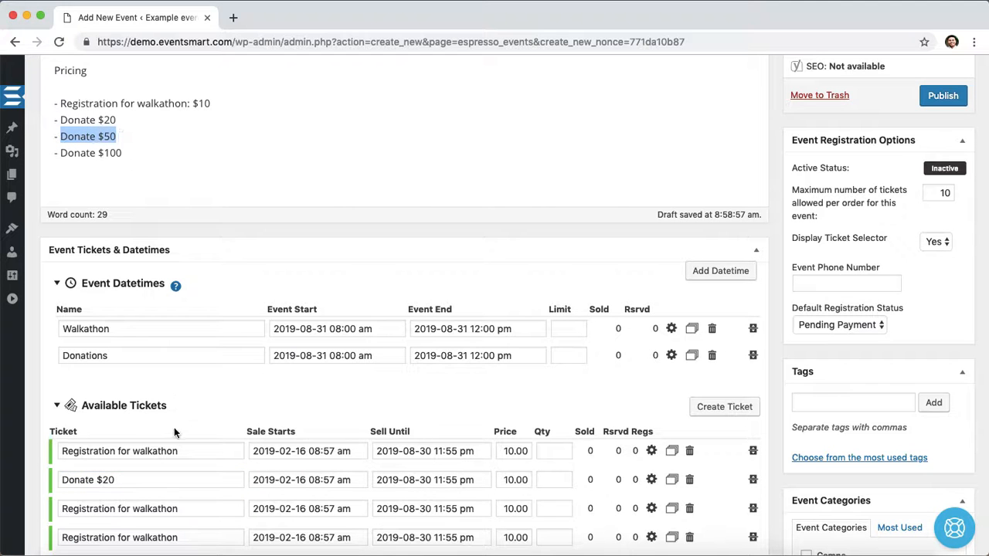
triple_click(178, 510)
key("super+v")
left_click_drag(61, 152, 124, 152)
triple_click(155, 532)
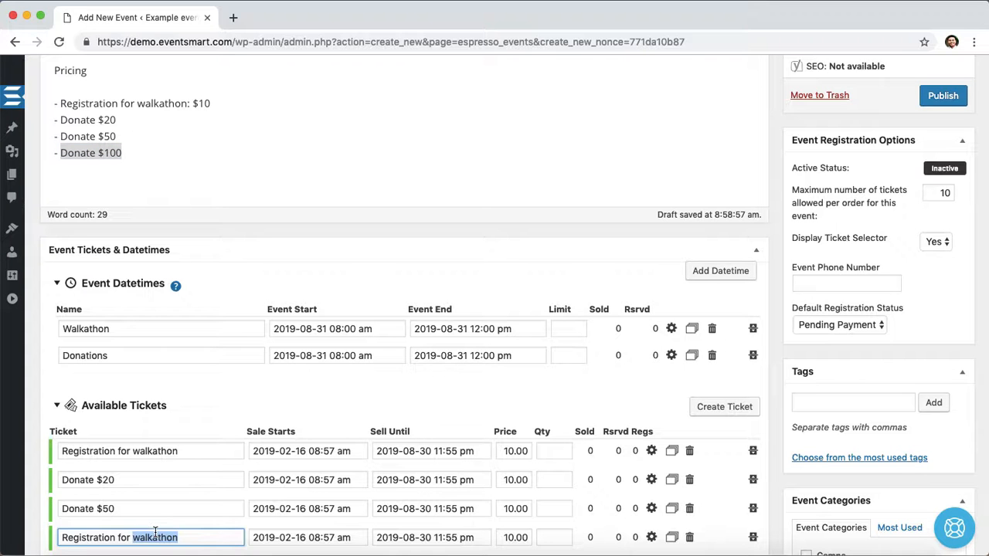
type("Donate $100")
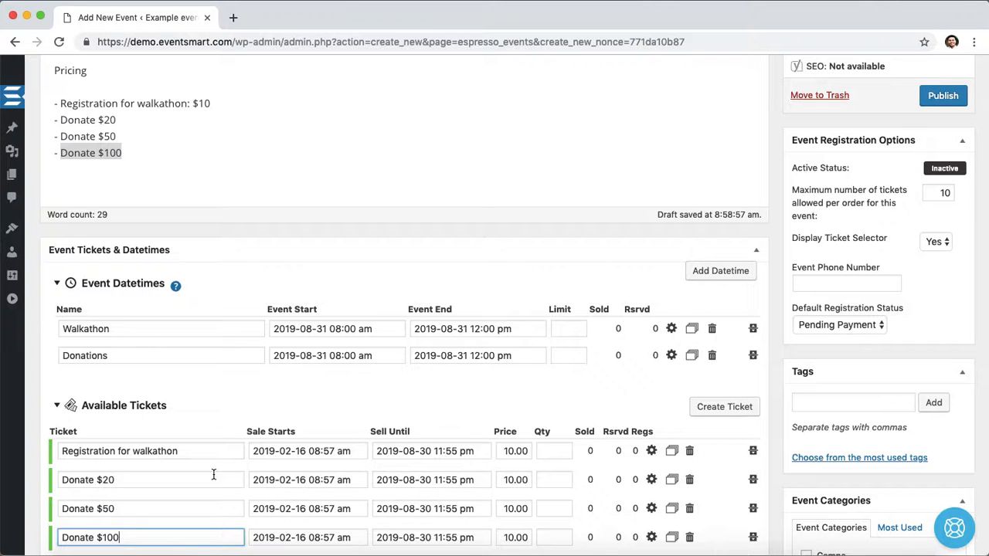
- Set the prices of the three donation tickets to 20, 50 and 100
double_click(516, 480)
type("20")
double_click(507, 504)
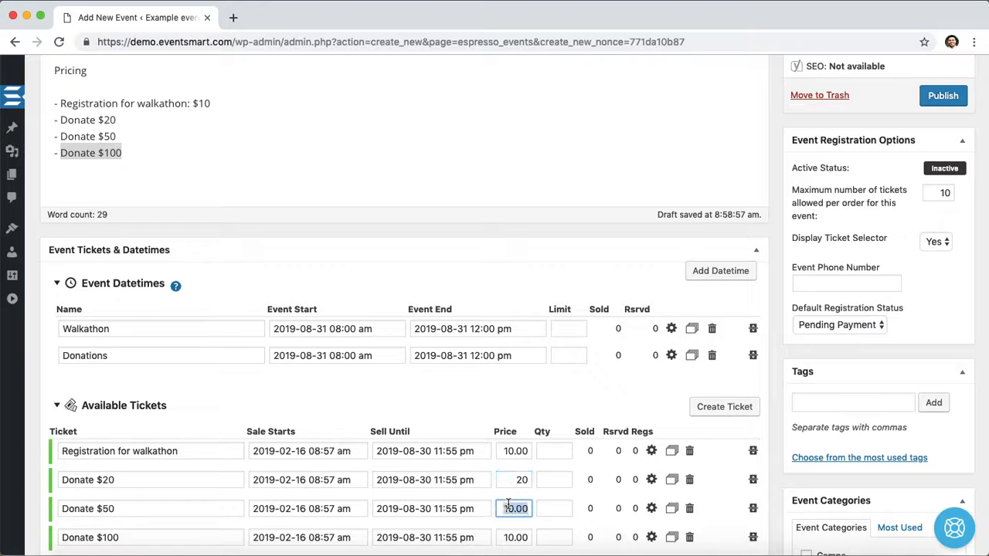
type("50")
left_click(513, 533)
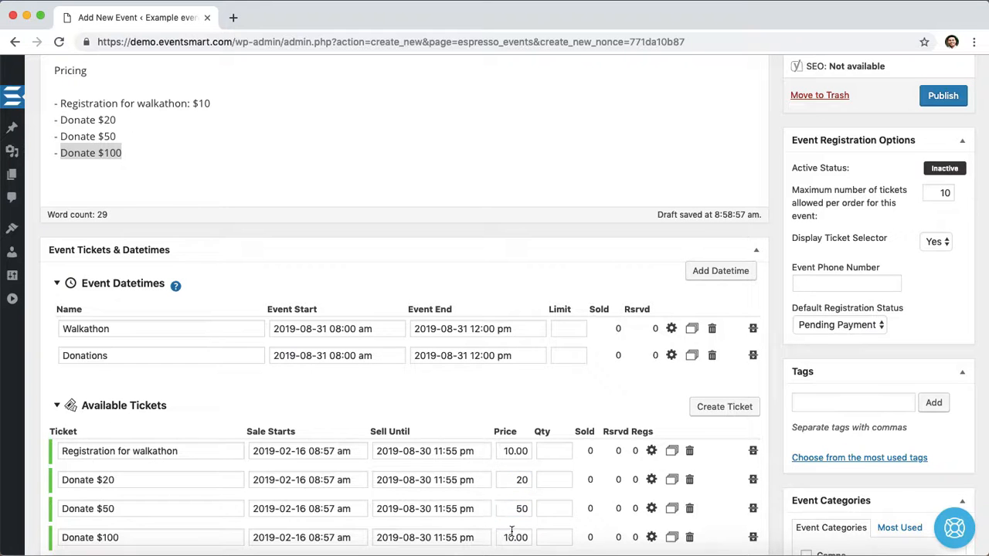
double_click(512, 533)
type("100")
- Open the Walkathon datetime's settings to review its assigned tickets
scroll(496, 373, "down", 1)
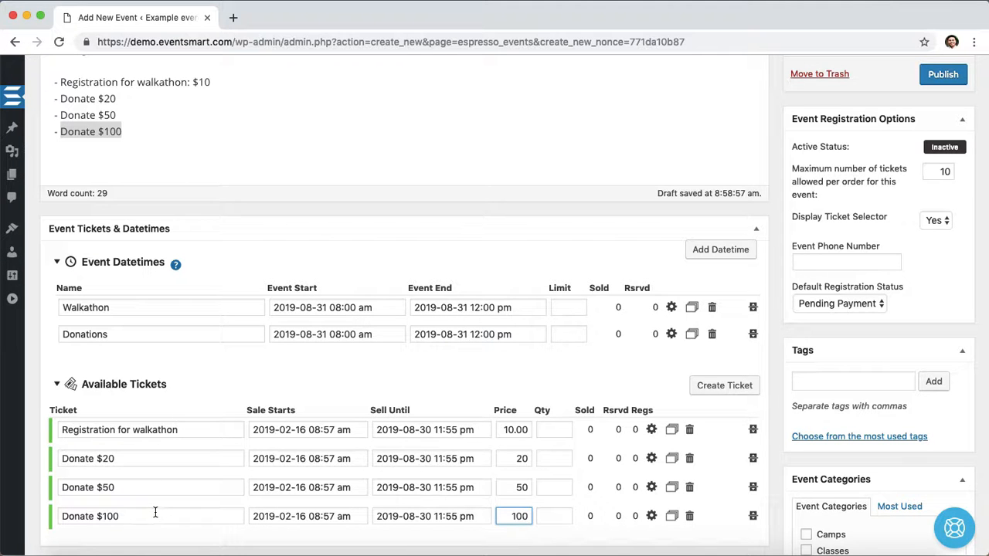
left_click(415, 374)
left_click(671, 309)
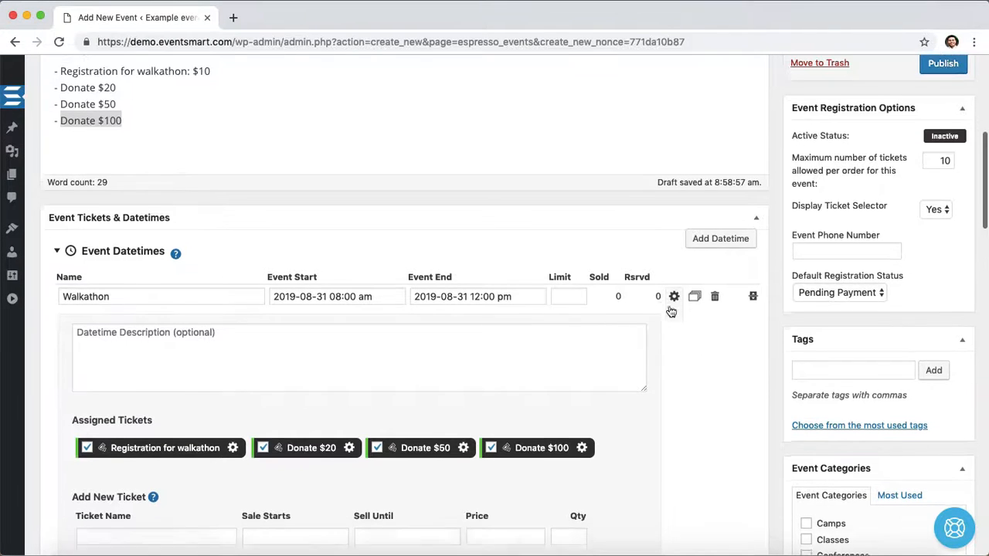
- Unassign the Donate $20, Donate $50 and Donate $100 tickets from the Walkathon datetime and close its settings
scroll(670, 311, "down", 1)
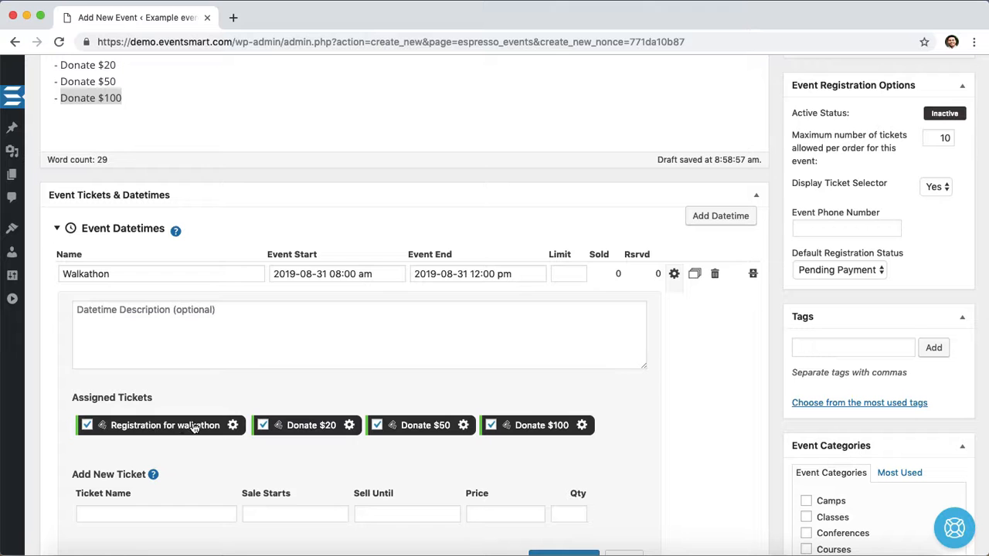
left_click(297, 430)
left_click(392, 431)
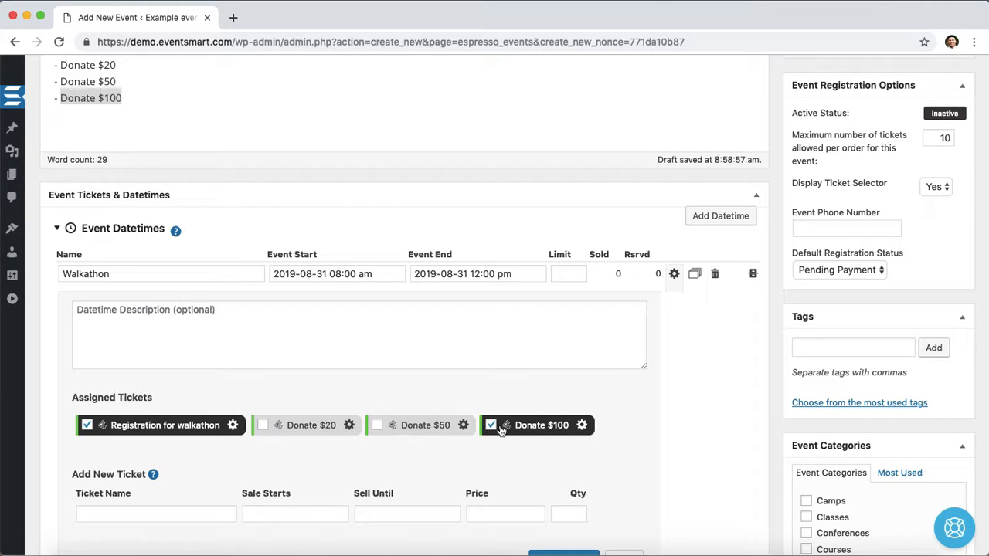
left_click(538, 431)
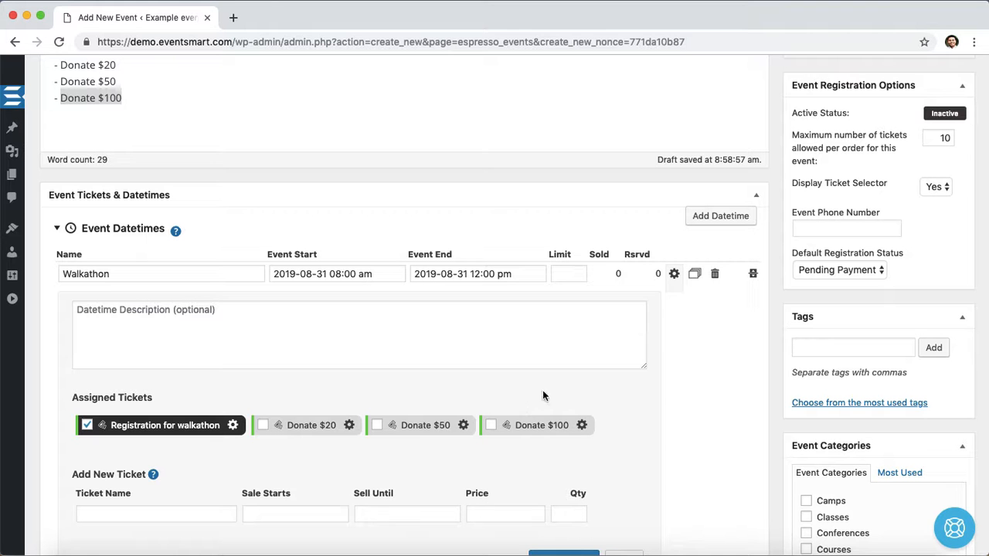
left_click(674, 275)
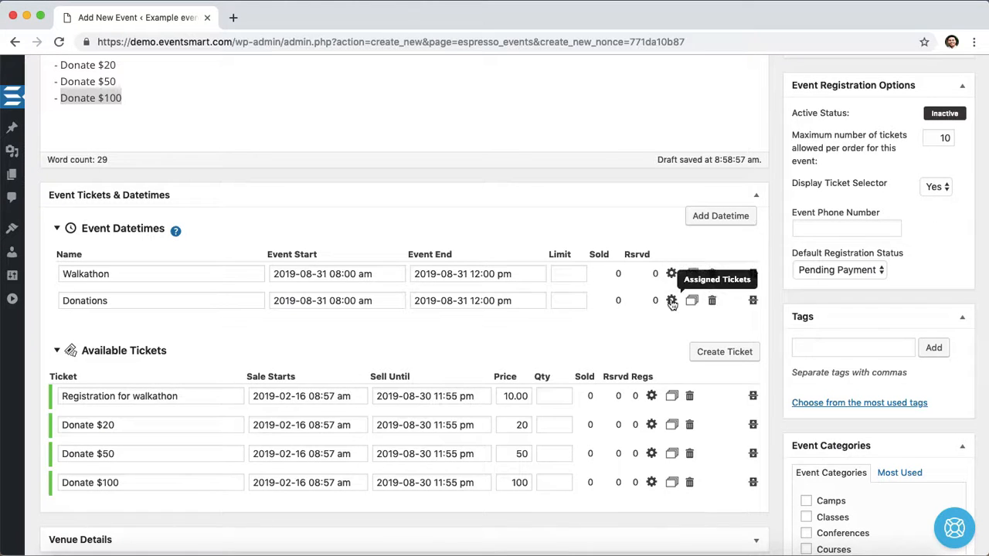
- Unassign the Registration for walkathon ticket from the Donations datetime and close its settings
left_click(672, 301)
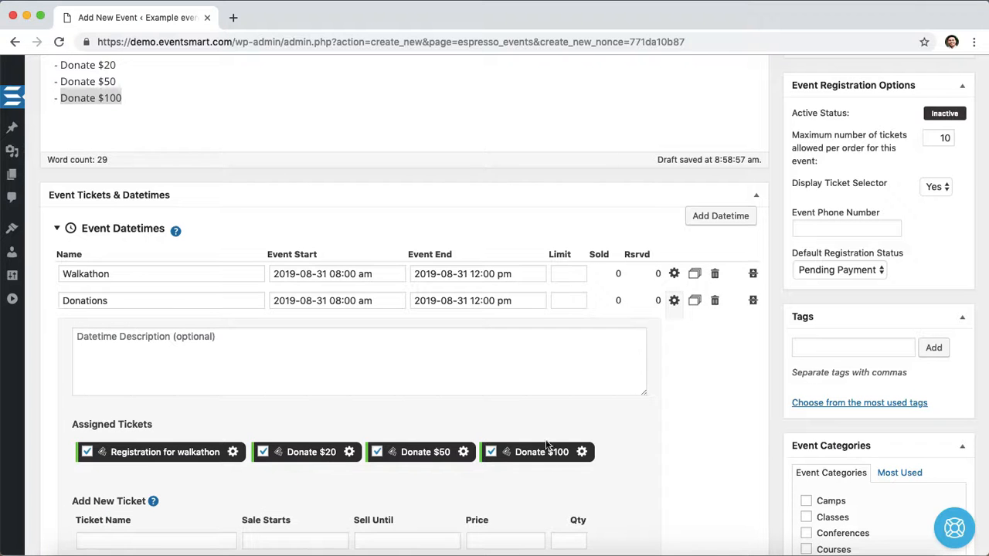
left_click(150, 452)
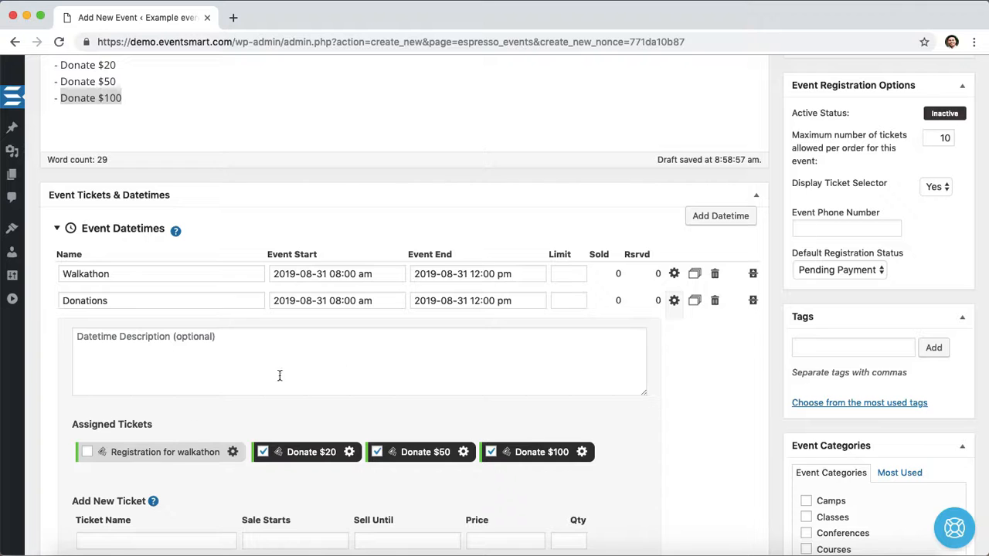
left_click(674, 301)
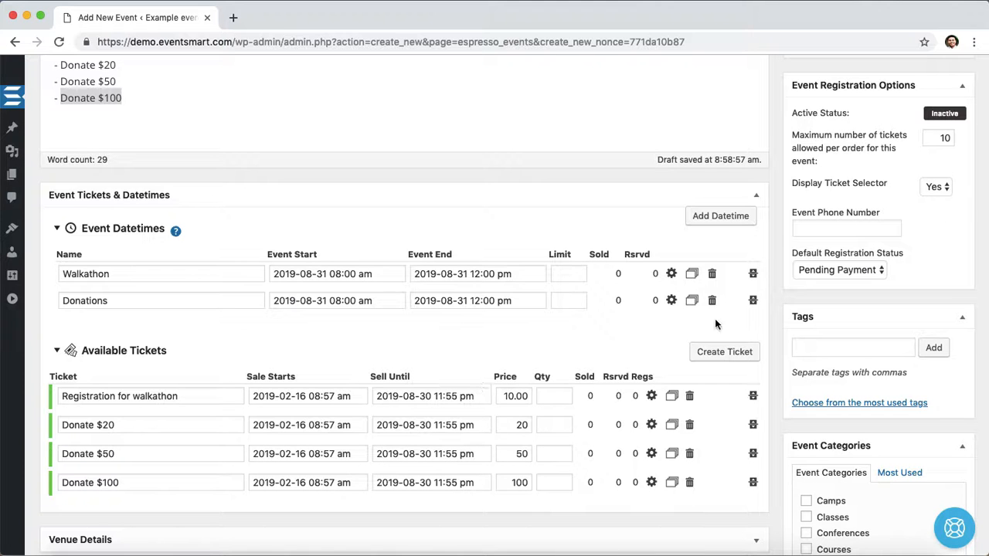
- Save the event as a draft
scroll(782, 317, "up", 10)
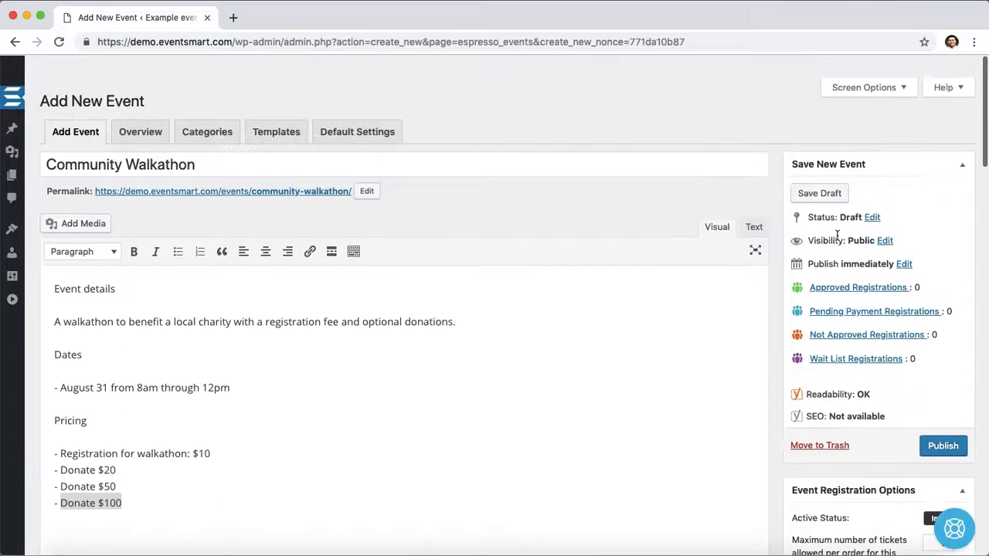
left_click(820, 193)
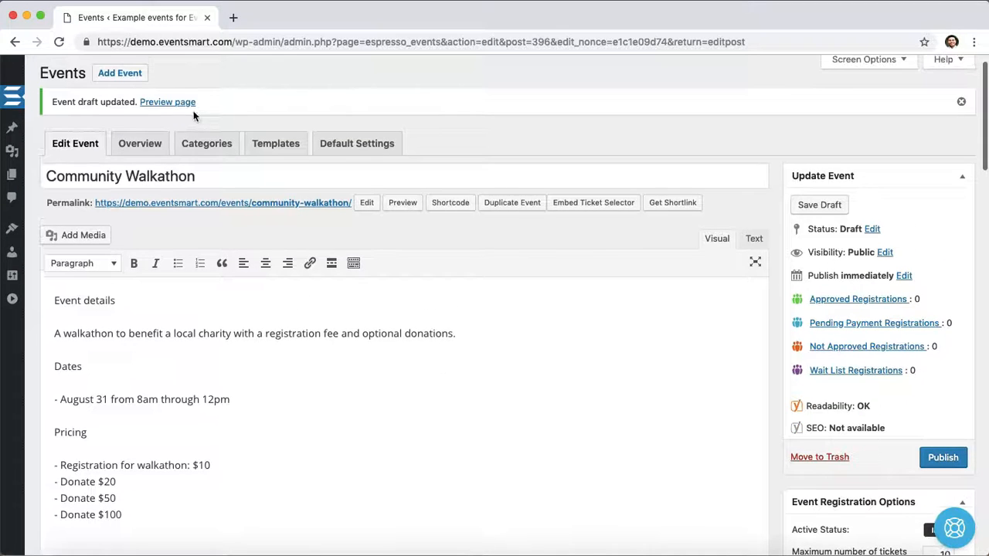
- Open the event preview page in a new tab and scroll to the ticket list
right_click(175, 102)
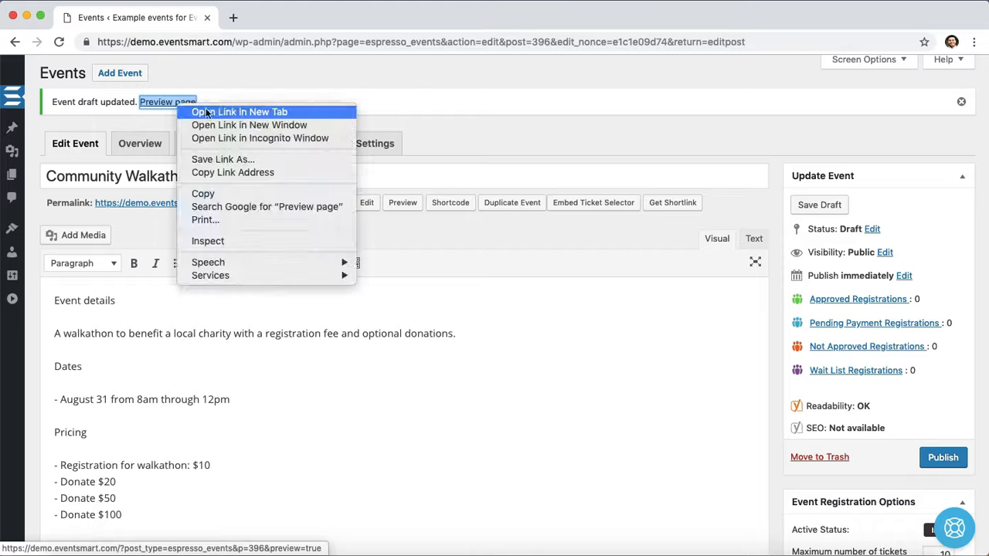
left_click(263, 111)
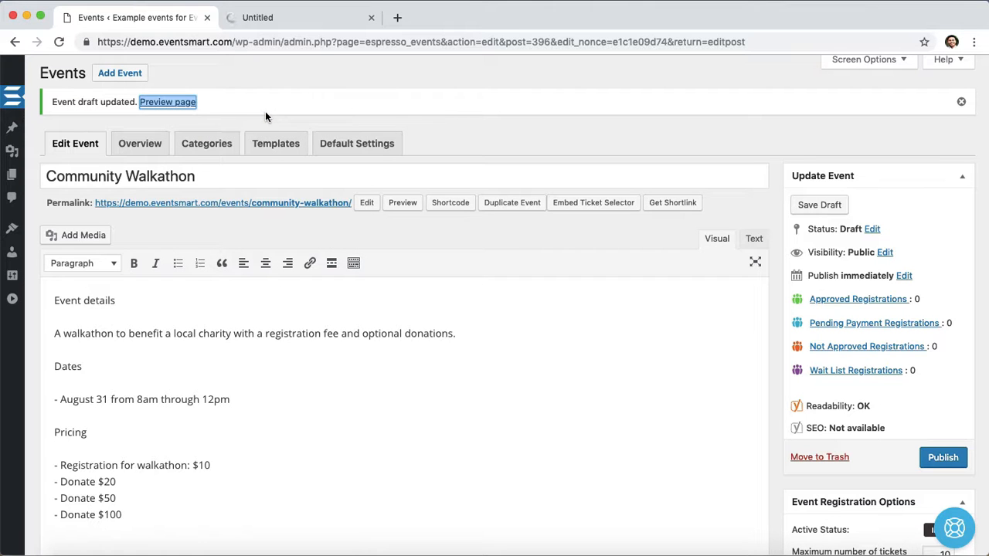
left_click(309, 17)
scroll(368, 225, "down", 7)
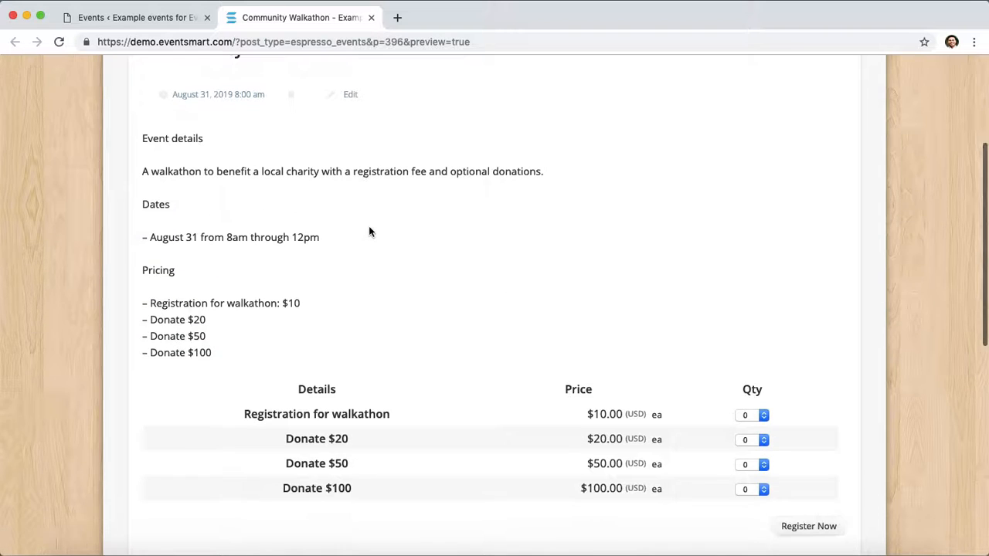
scroll(369, 231, "down", 1)
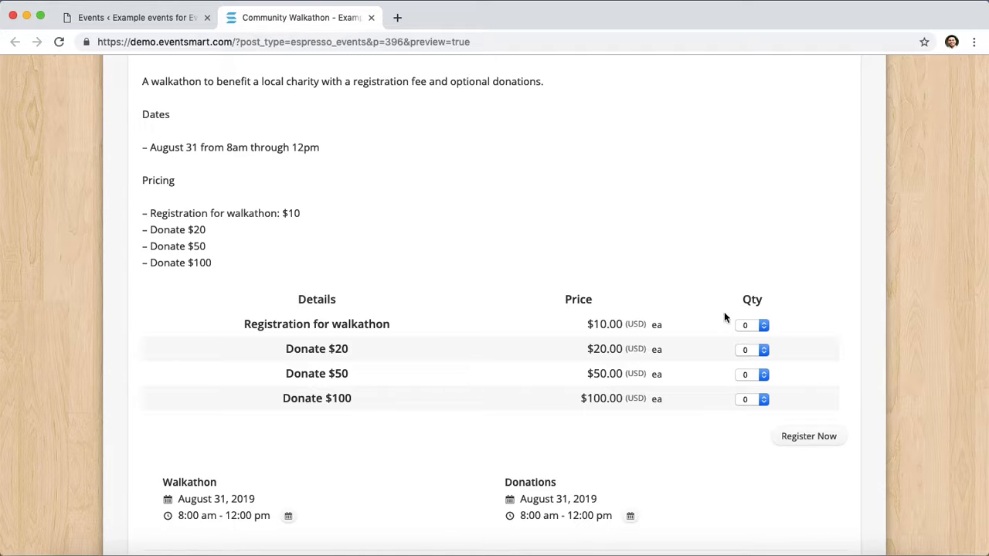
- Try changing ticket quantities in the preview's ticket selector, then reload the page
left_click(757, 325)
left_click(757, 335)
left_click(758, 376)
left_click(759, 387)
left_click(396, 375)
left_click(762, 377)
left_click(760, 367)
left_click(758, 325)
left_click(759, 313)
left_click(797, 313)
left_click(758, 398)
left_click(758, 400)
key("1")
left_click(758, 399)
left_click(754, 393)
key("super+r")
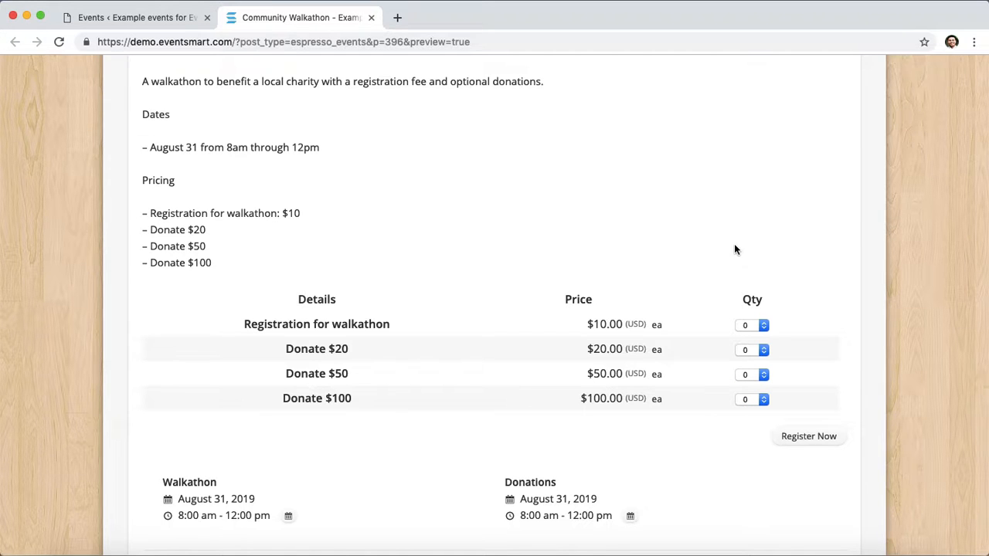